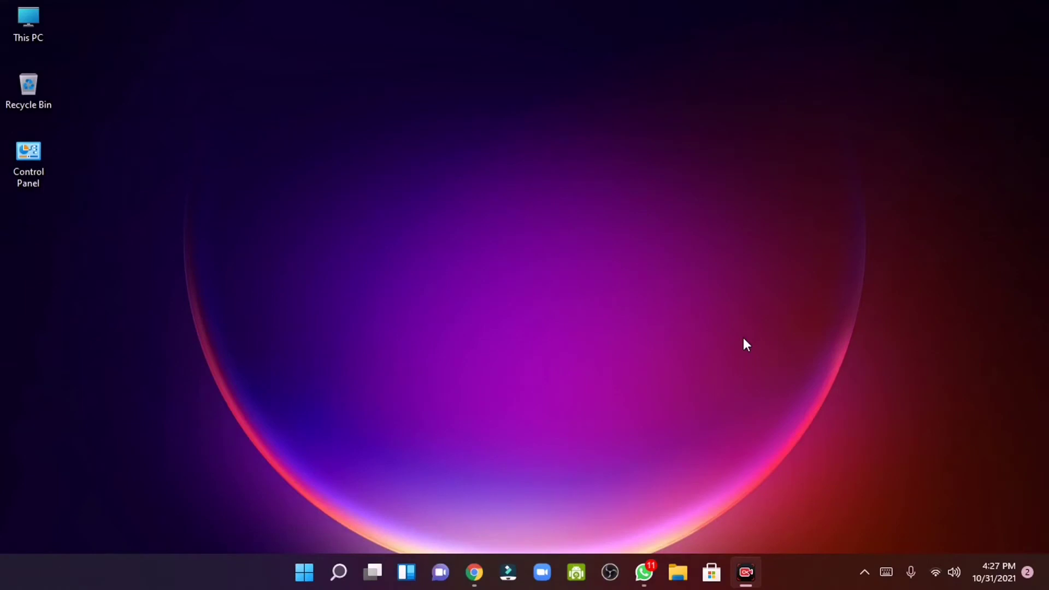
# Open the meet.google.com link shared in the WhatsApp chat in Chrome.
pyautogui.moveTo(474, 572)
pyautogui.click(374, 469)
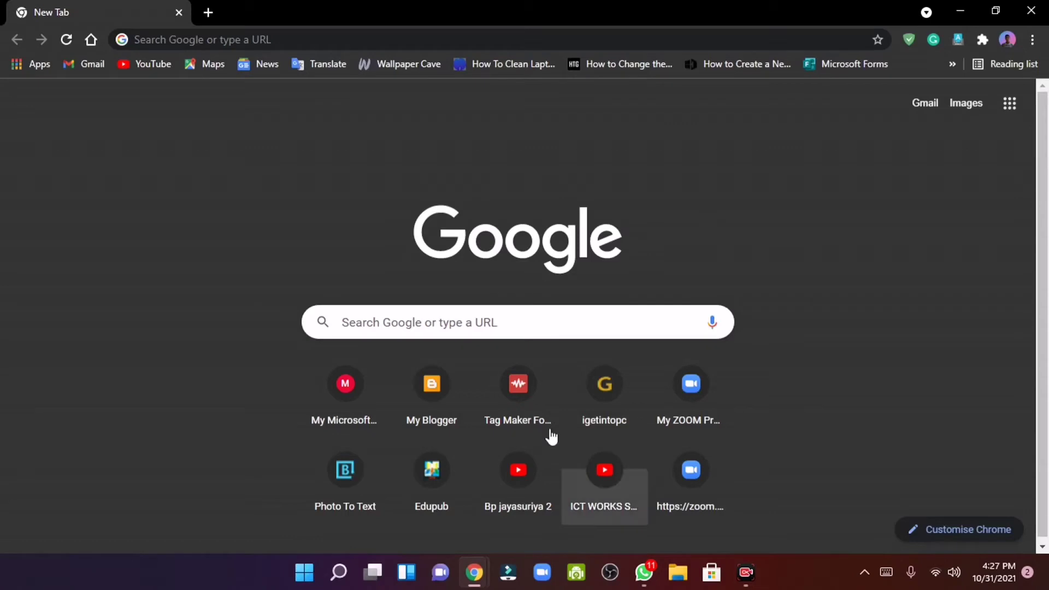
pyautogui.click(642, 574)
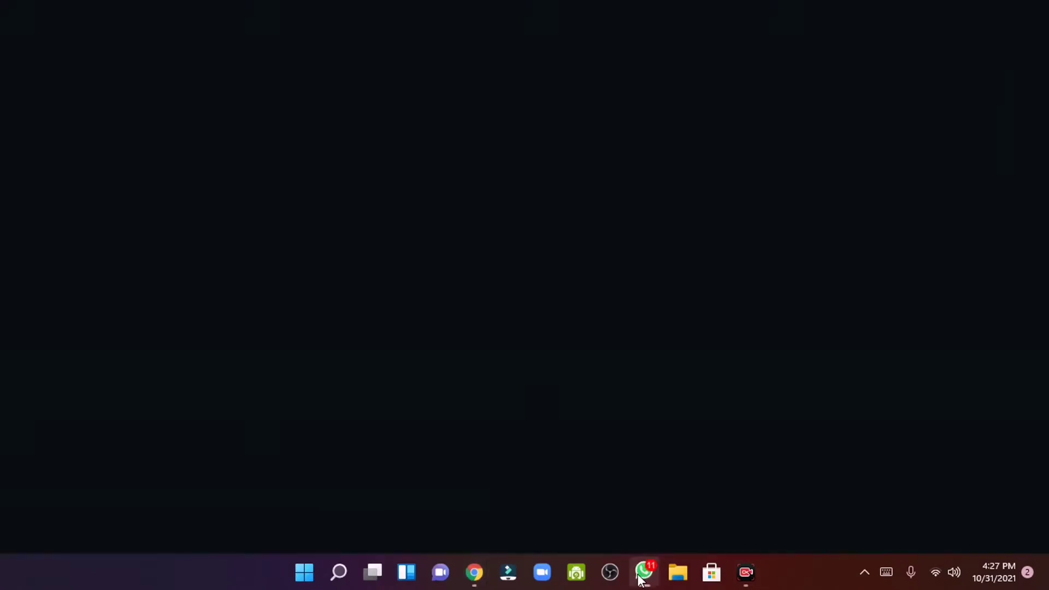
pyautogui.click(786, 479)
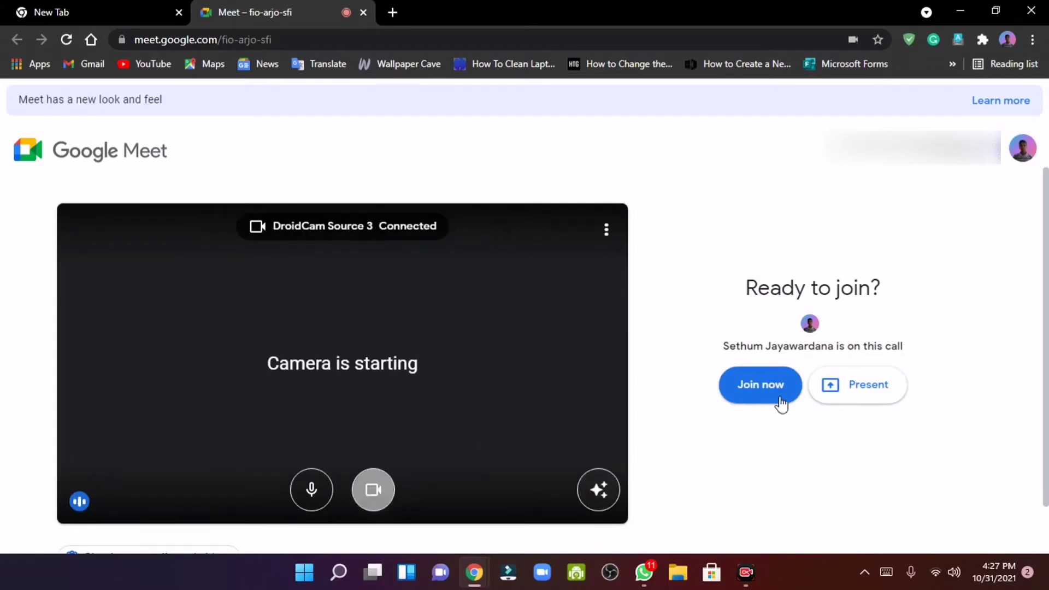
# Switch off the microphone and camera on the pre-join screen.
pyautogui.scroll(-1, 1046, 306)
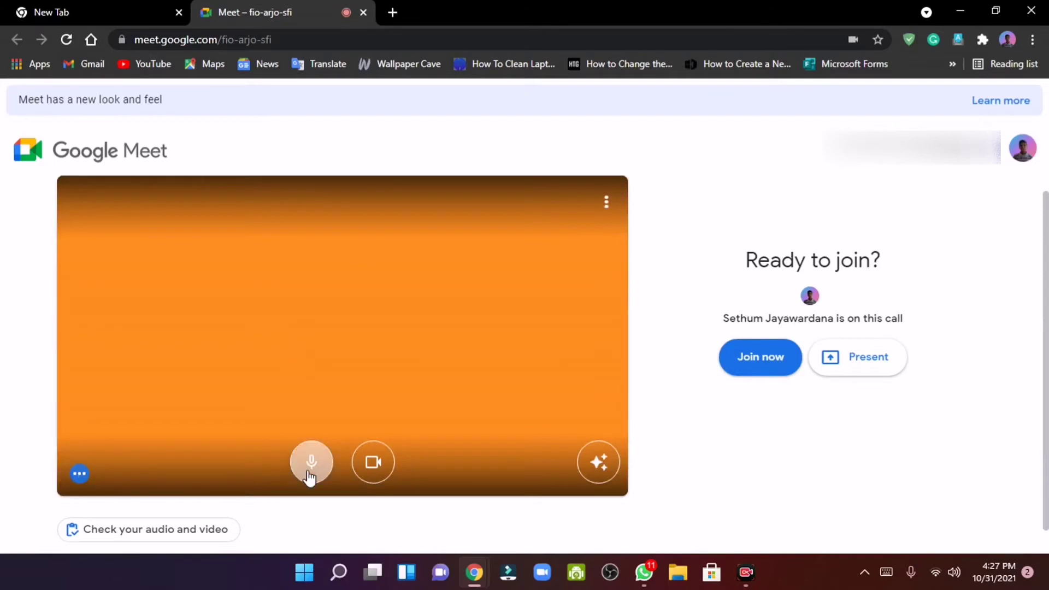
pyautogui.click(312, 462)
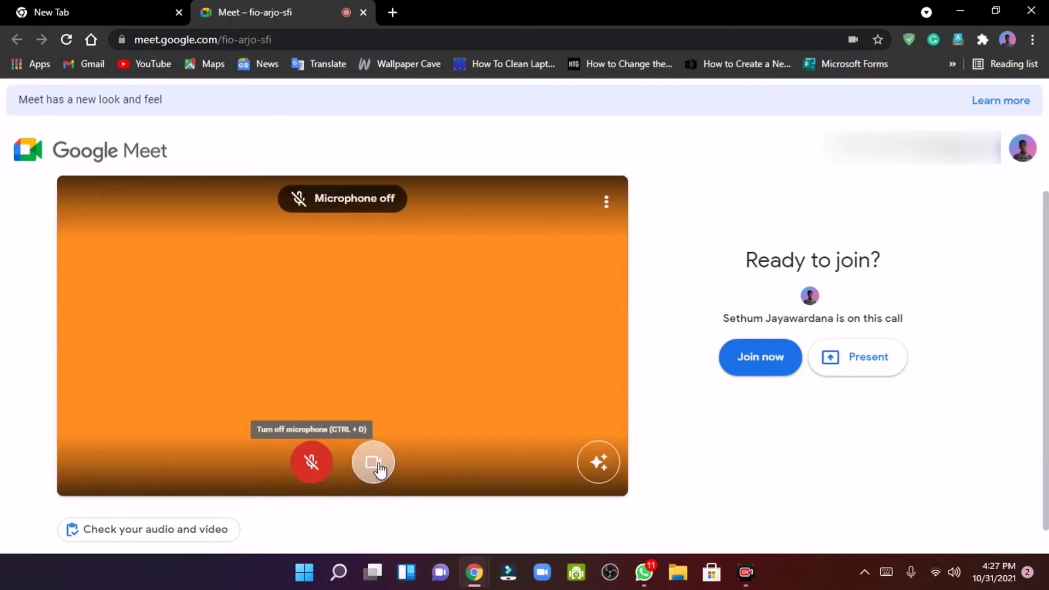
pyautogui.click(373, 462)
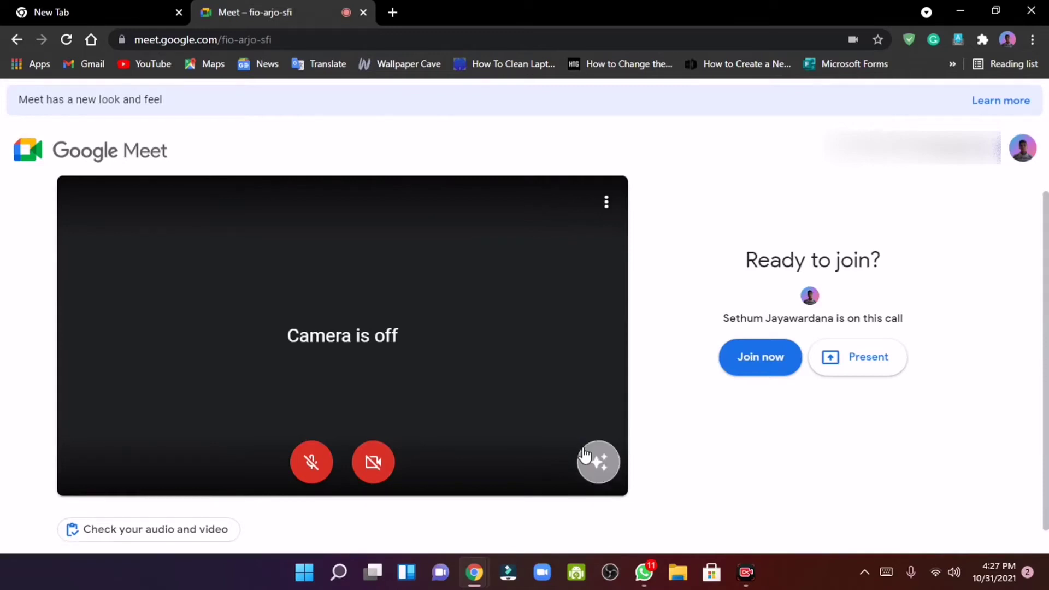
pyautogui.click(595, 460)
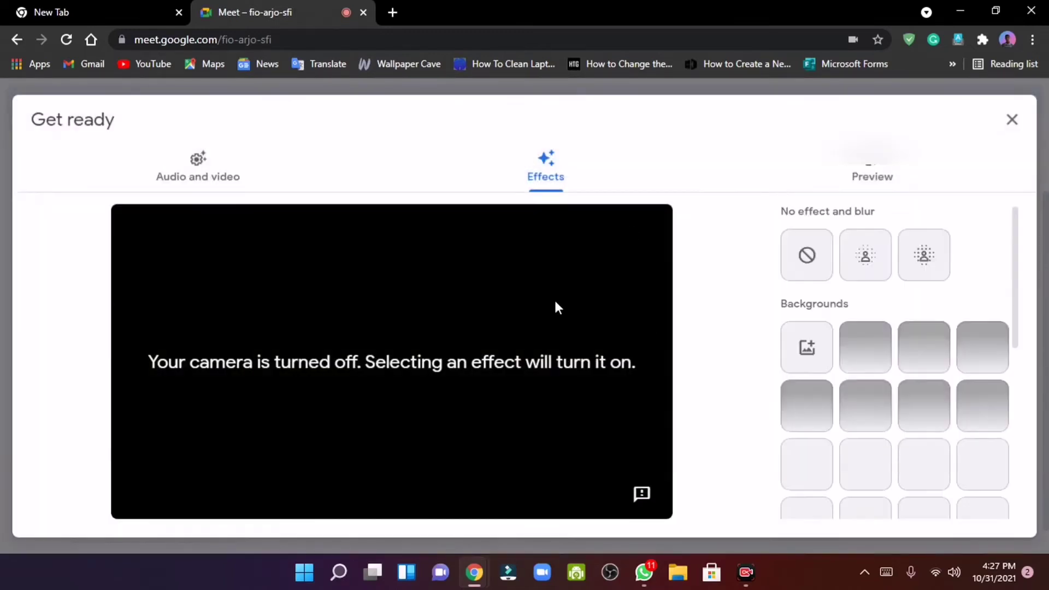
pyautogui.scroll(-3, 844, 410)
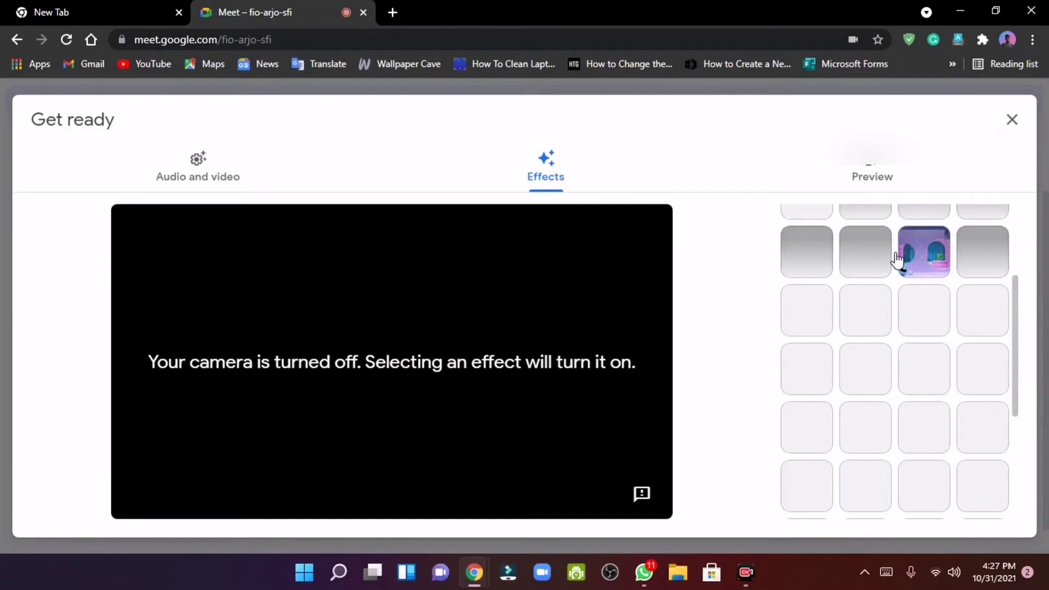
pyautogui.click(1012, 121)
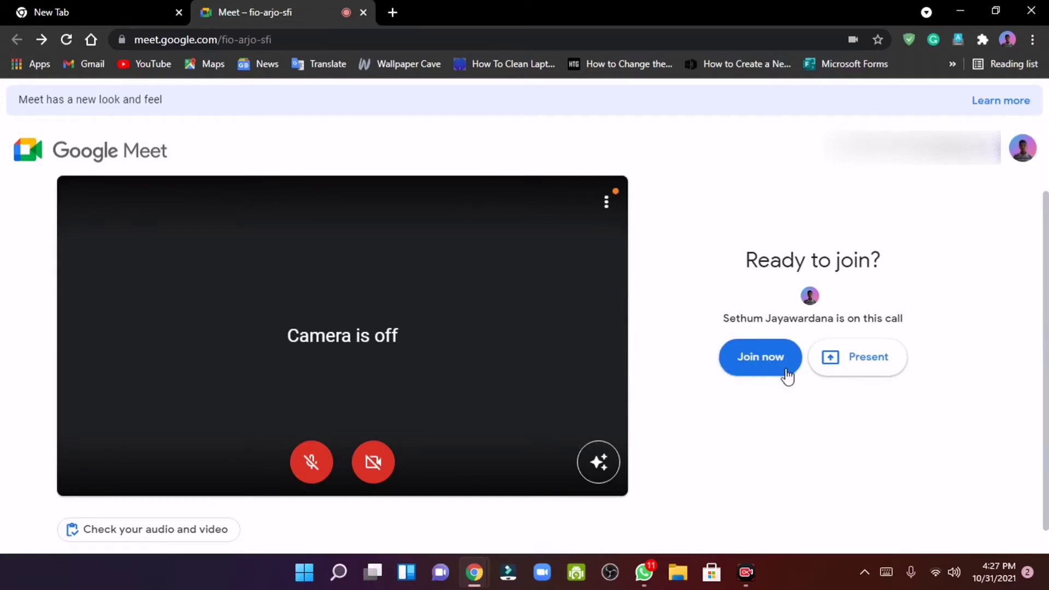
# Join the call and dismiss the 'Are you talking? Your mic is off' reminder.
pyautogui.click(766, 371)
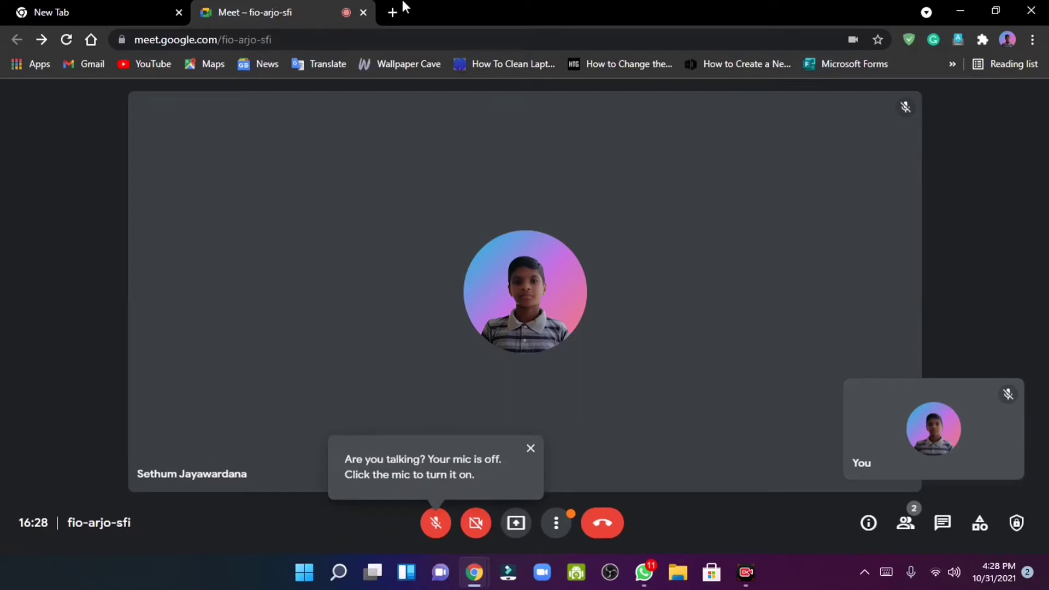
pyautogui.click(529, 450)
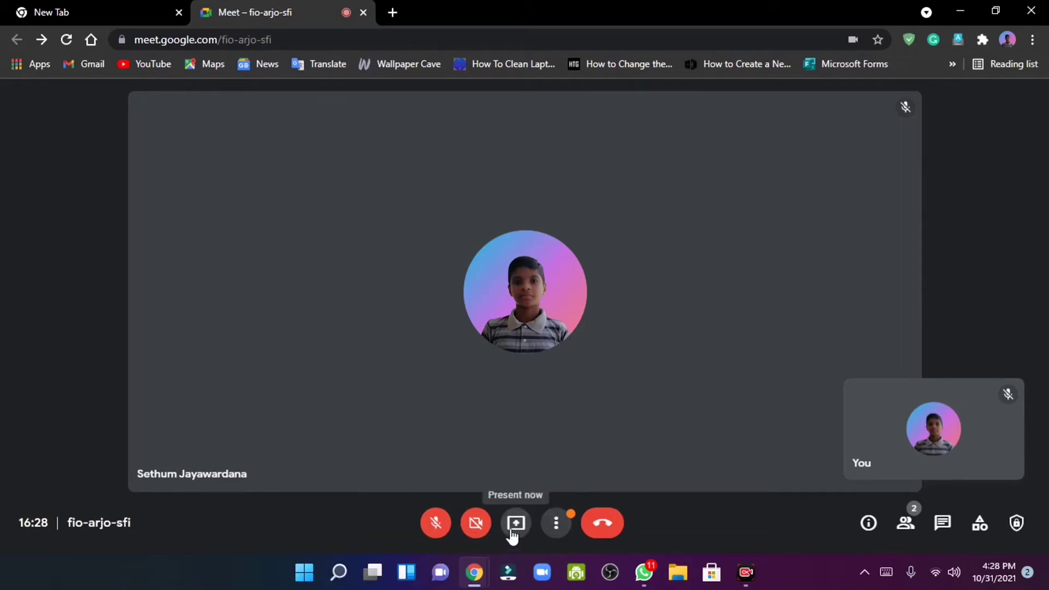
# Try the Tiled, Spotlight and Sidebar layouts, settle on Tiled, and close the chooser.
pyautogui.click(555, 524)
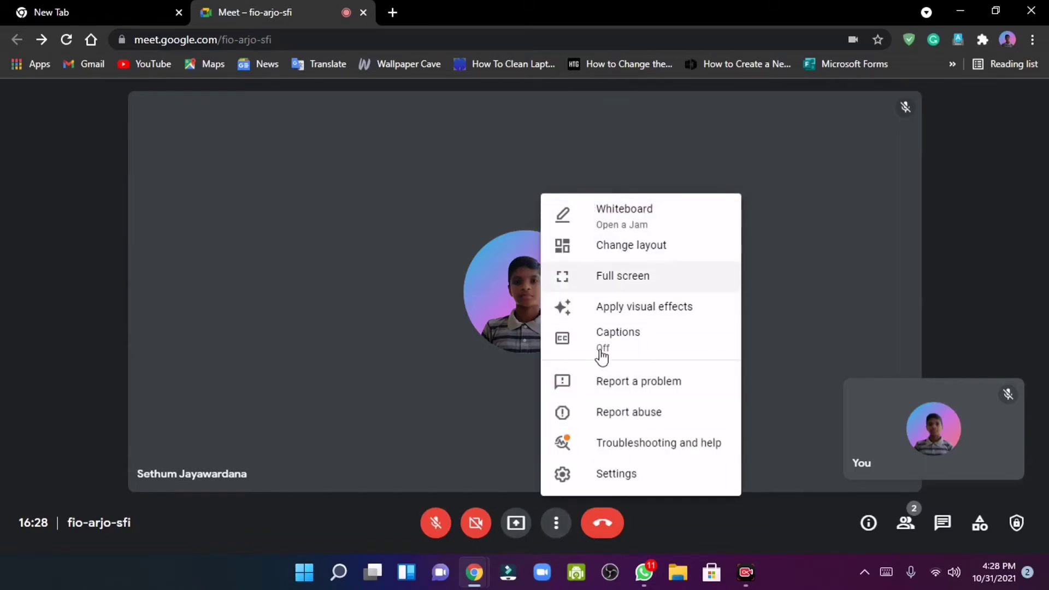
pyautogui.click(835, 302)
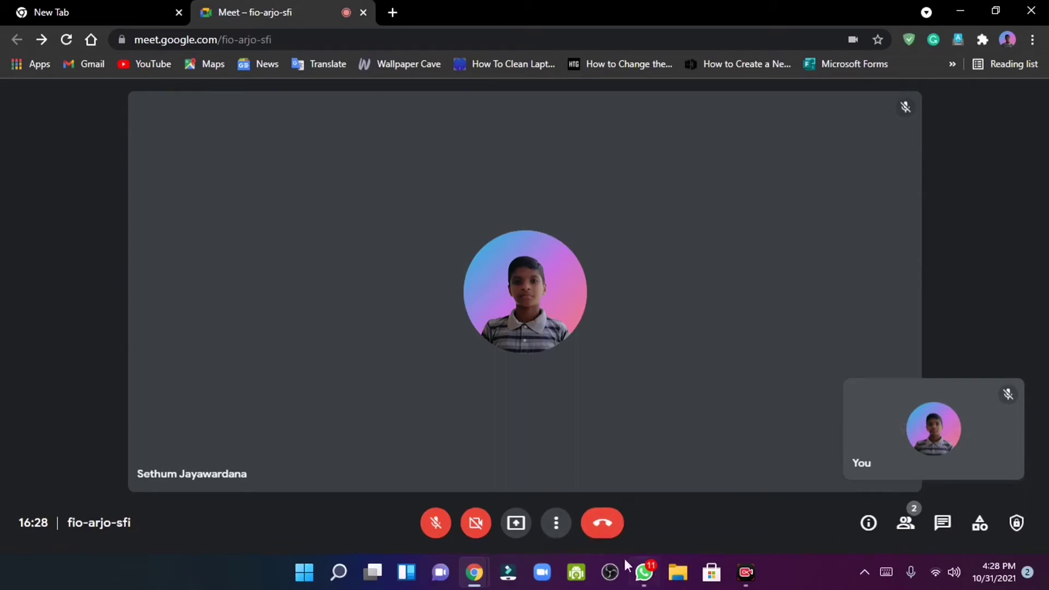
pyautogui.click(569, 531)
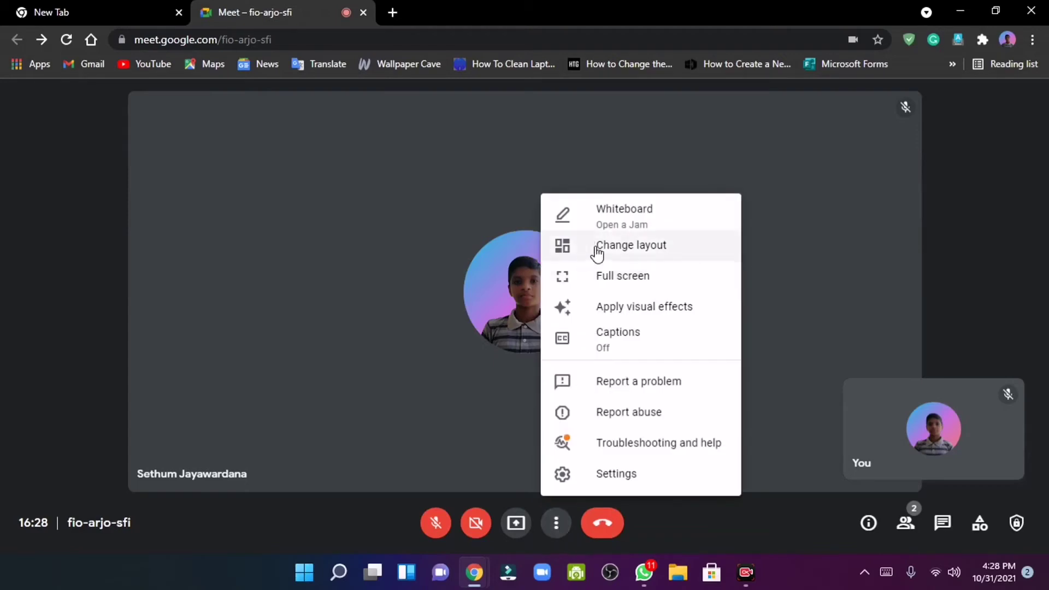
pyautogui.click(649, 255)
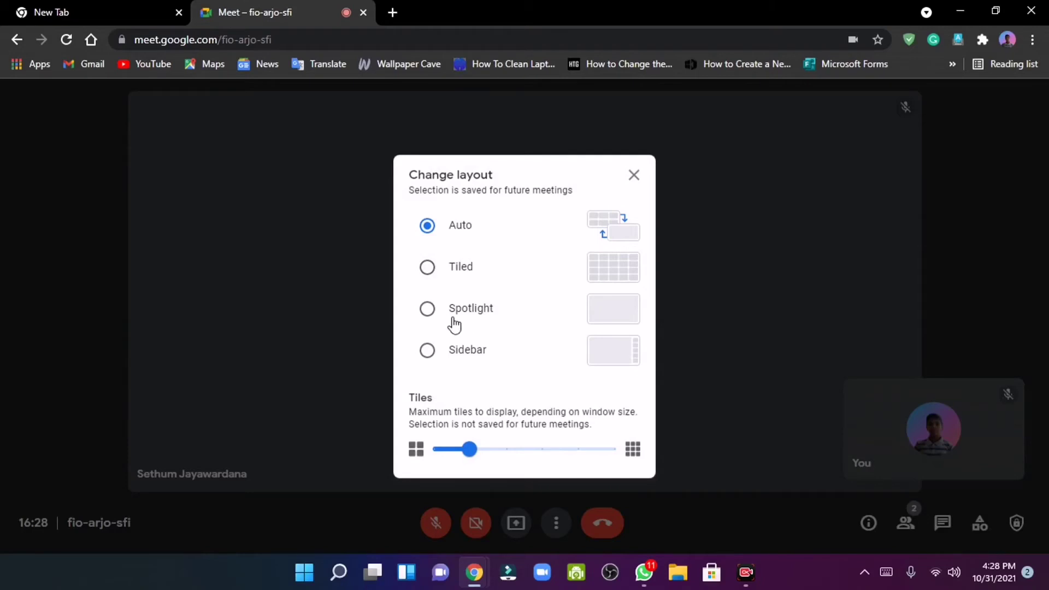
pyautogui.click(425, 267)
pyautogui.click(426, 309)
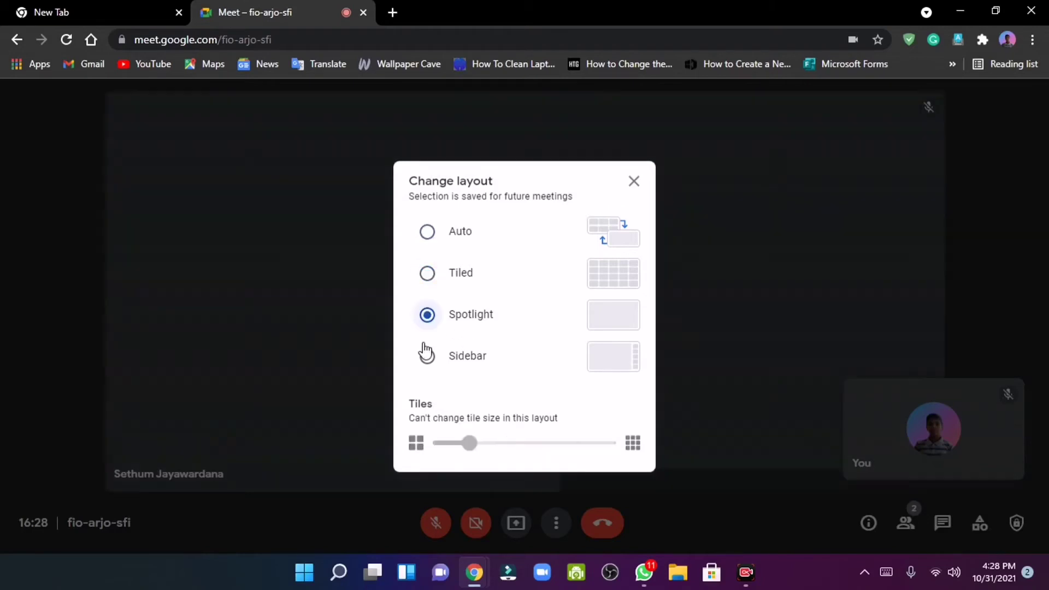
pyautogui.click(427, 356)
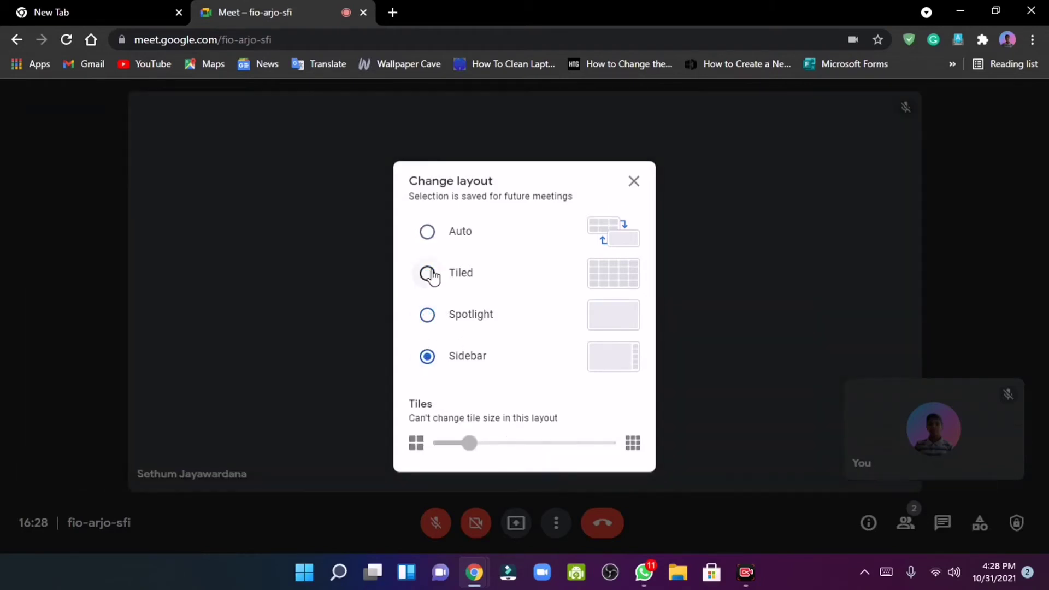
pyautogui.click(427, 273)
pyautogui.click(634, 175)
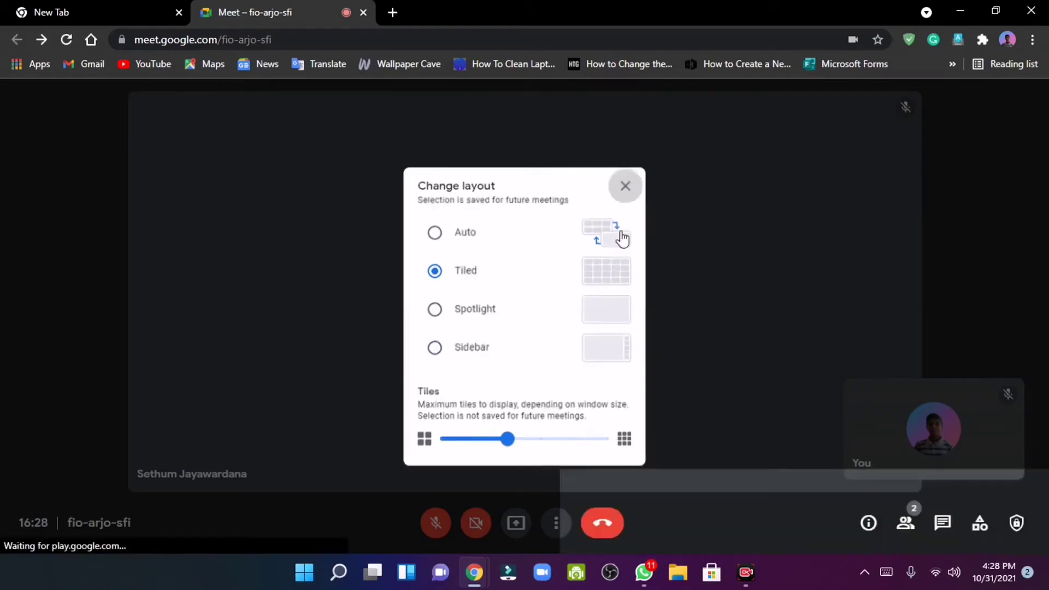
pyautogui.click(558, 524)
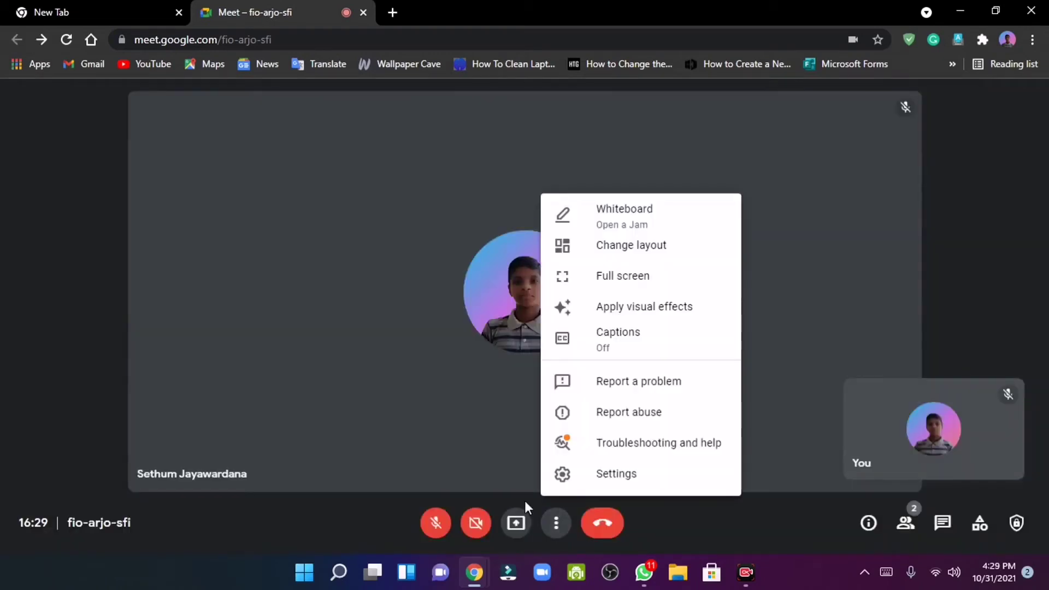
# Look over the Present now screen-sharing choices, then dismiss them.
pyautogui.click(516, 520)
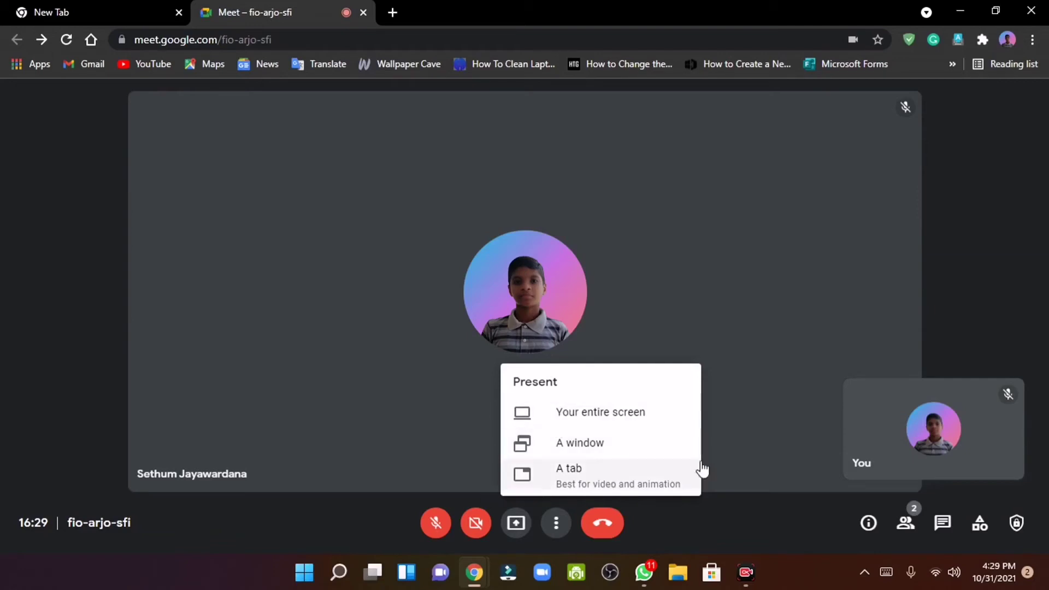
pyautogui.click(564, 526)
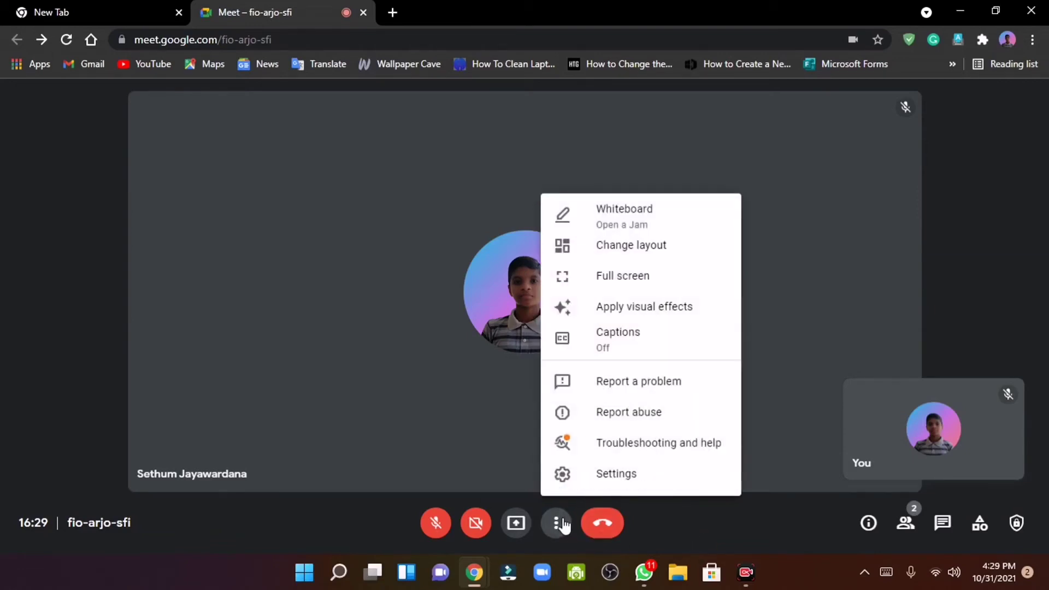
# Select English as the captions language and apply it.
pyautogui.click(593, 349)
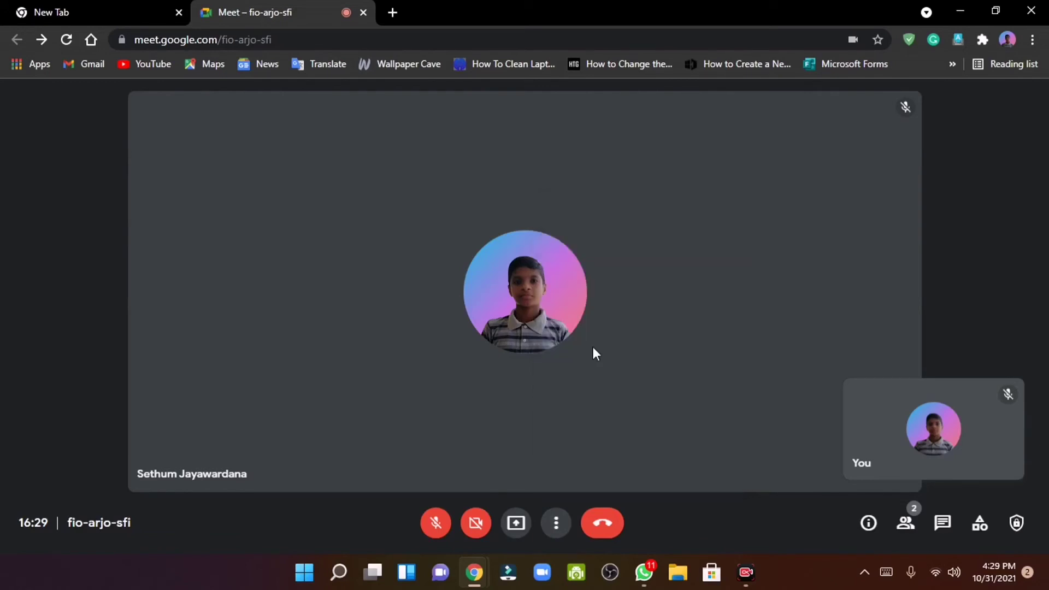
pyautogui.scroll(-1, 470, 407)
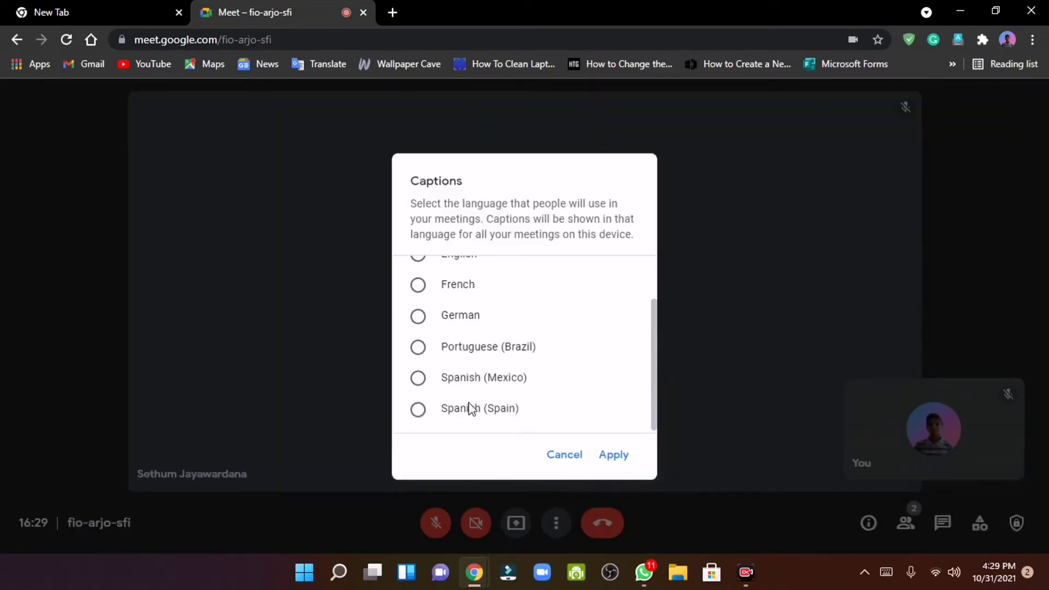
pyautogui.scroll(1, 476, 427)
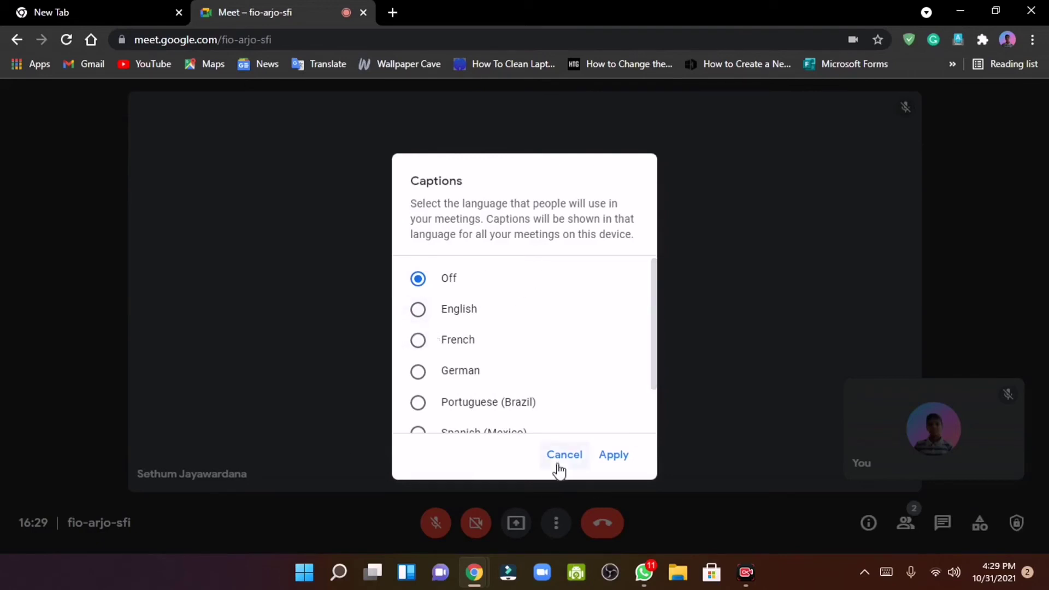
pyautogui.click(418, 311)
pyautogui.click(608, 455)
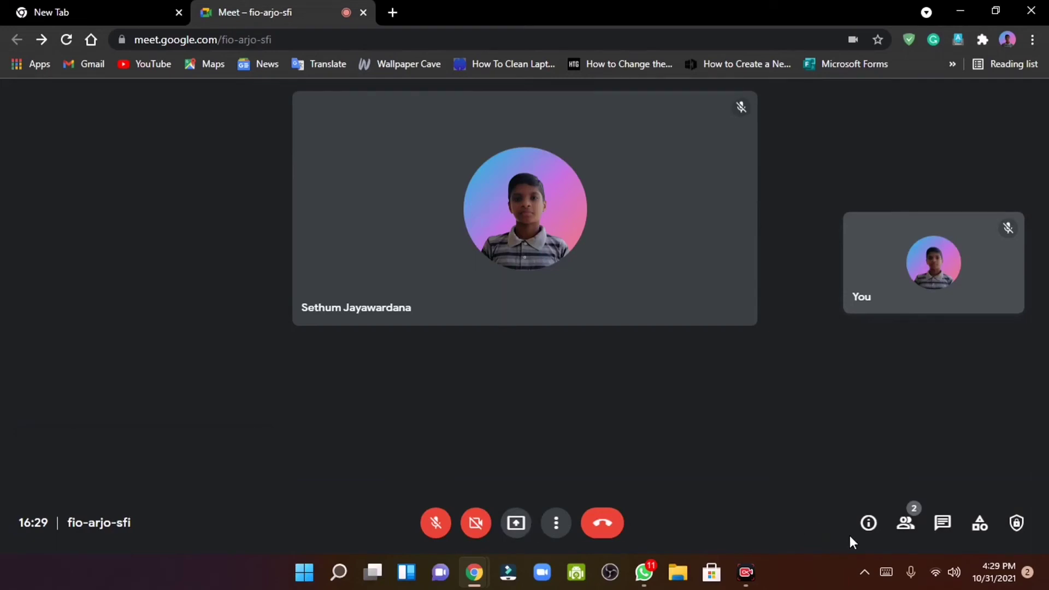
# Turn on Adjust video lighting in Settings > Video.
pyautogui.click(552, 526)
pyautogui.click(617, 474)
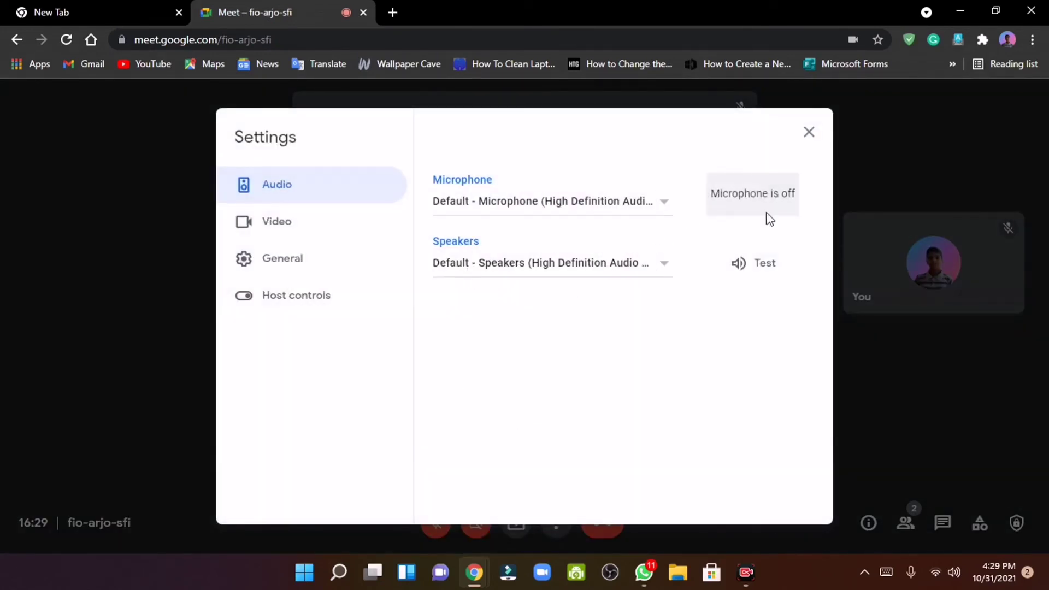
pyautogui.click(282, 236)
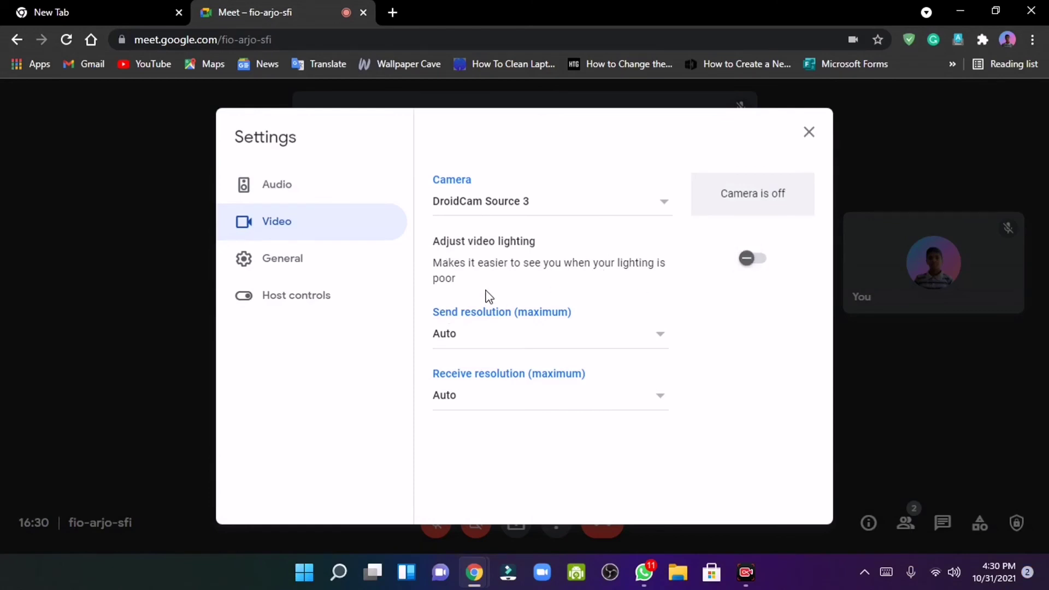
pyautogui.click(747, 266)
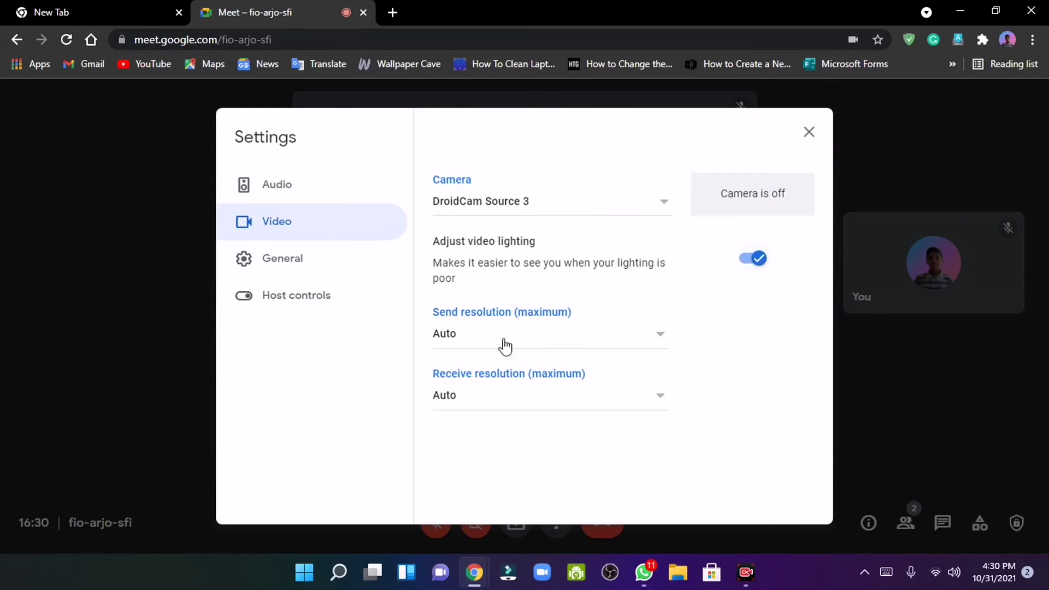
# Check the send and receive resolution options, leaving both on Auto.
pyautogui.click(461, 410)
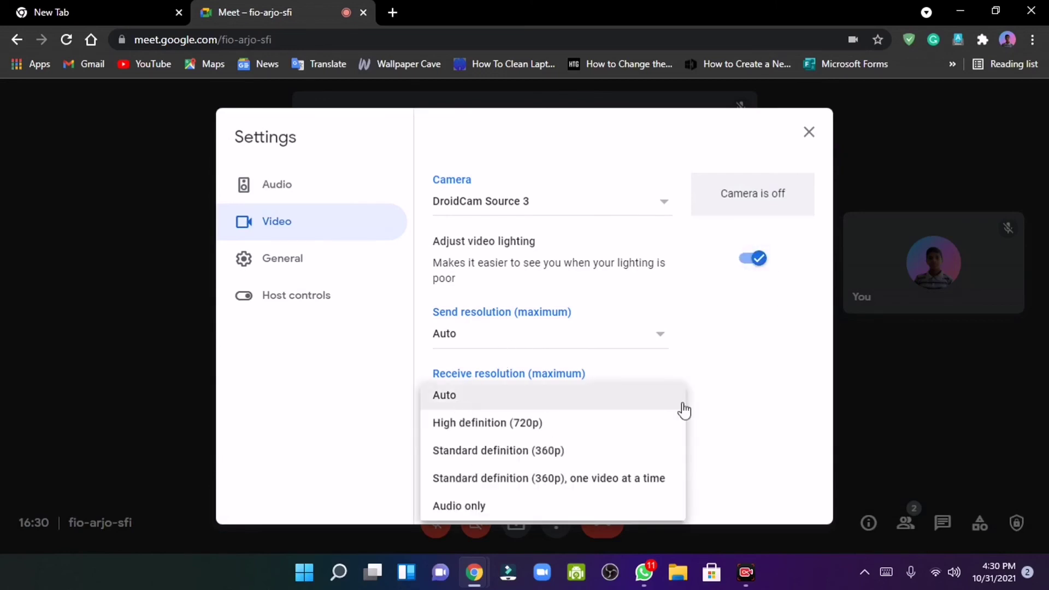
pyautogui.click(803, 407)
pyautogui.click(614, 351)
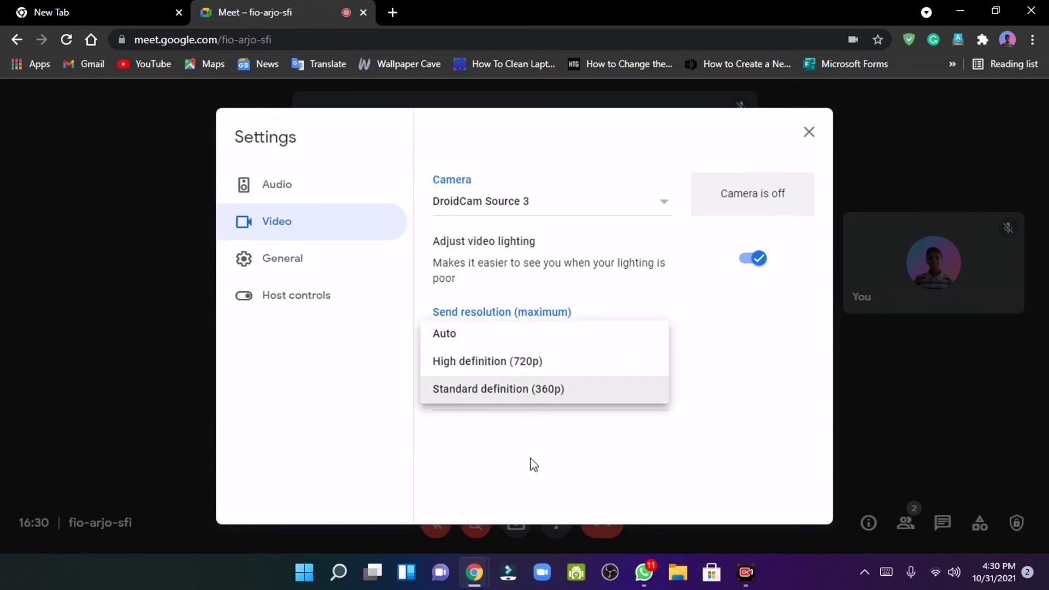
pyautogui.click(539, 426)
pyautogui.click(545, 399)
pyautogui.click(751, 423)
pyautogui.click(534, 344)
pyautogui.click(550, 460)
# Close Settings with Esc and bring the Chrome window back into focus.
pyautogui.press('Escape')
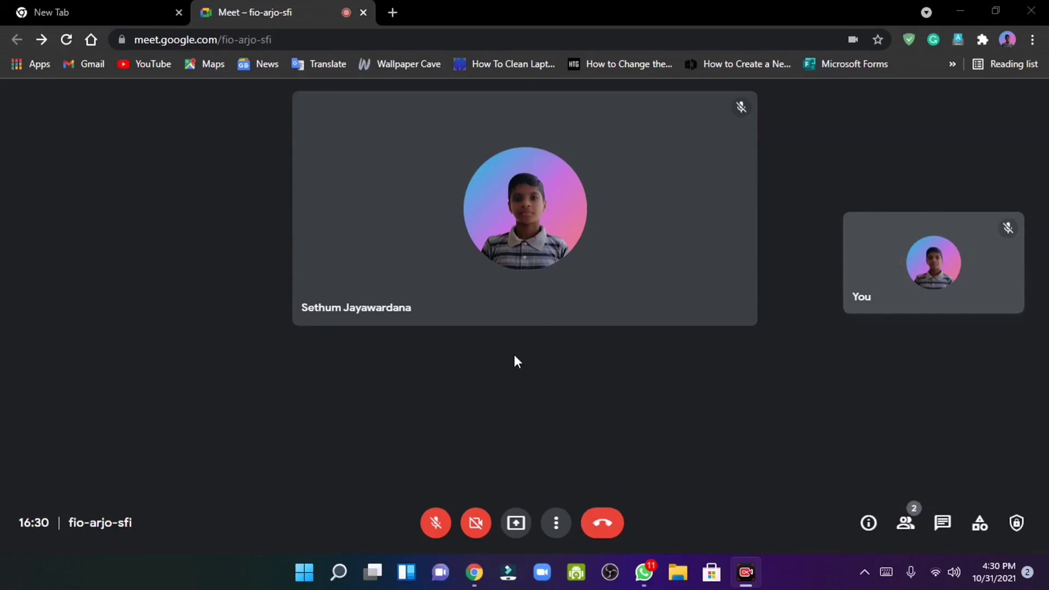
pyautogui.click(847, 544)
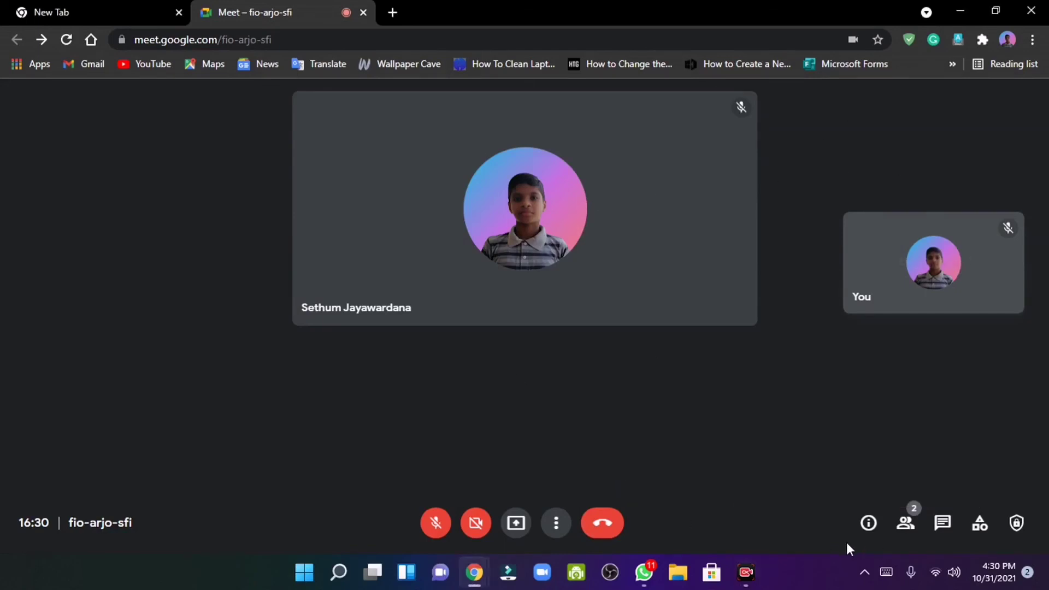